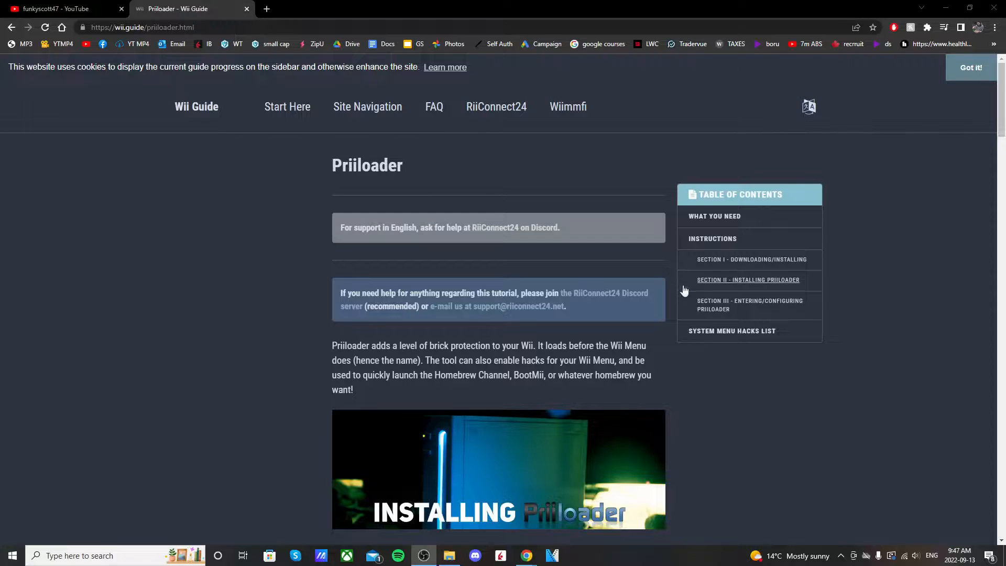
scroll(686, 278, "down", 2)
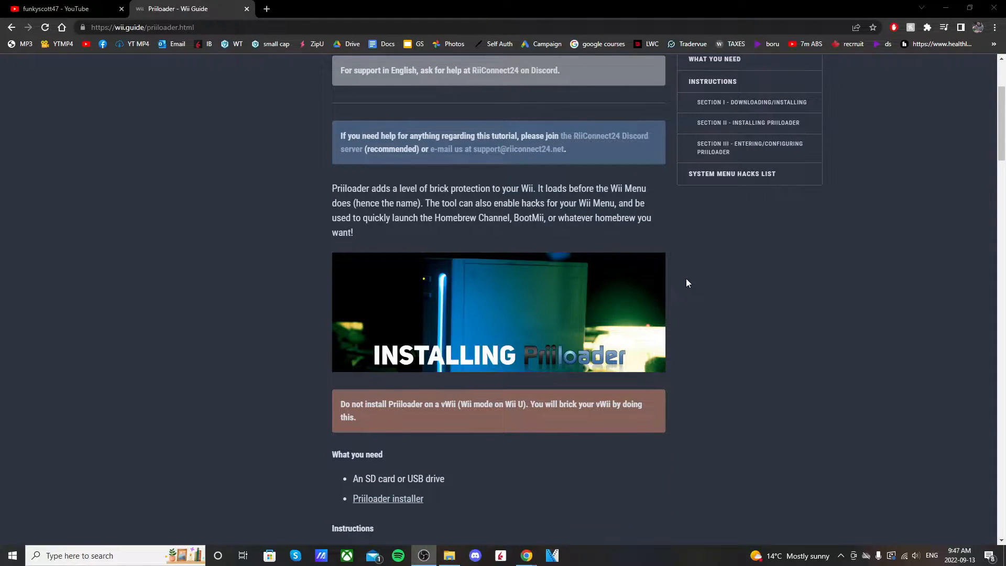
scroll(686, 279, "up", 2)
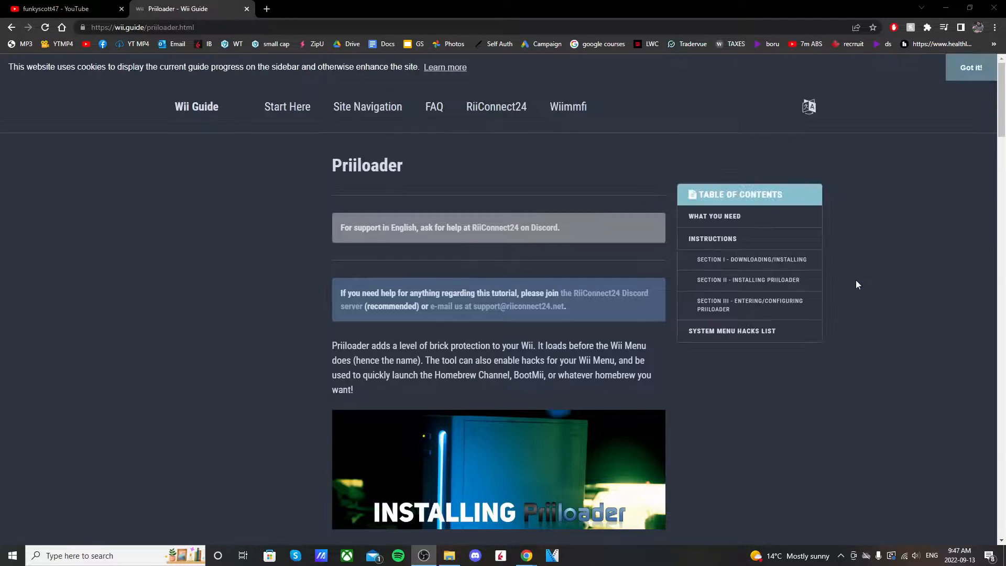
scroll(842, 286, "down", 5)
scroll(857, 295, "down", 2)
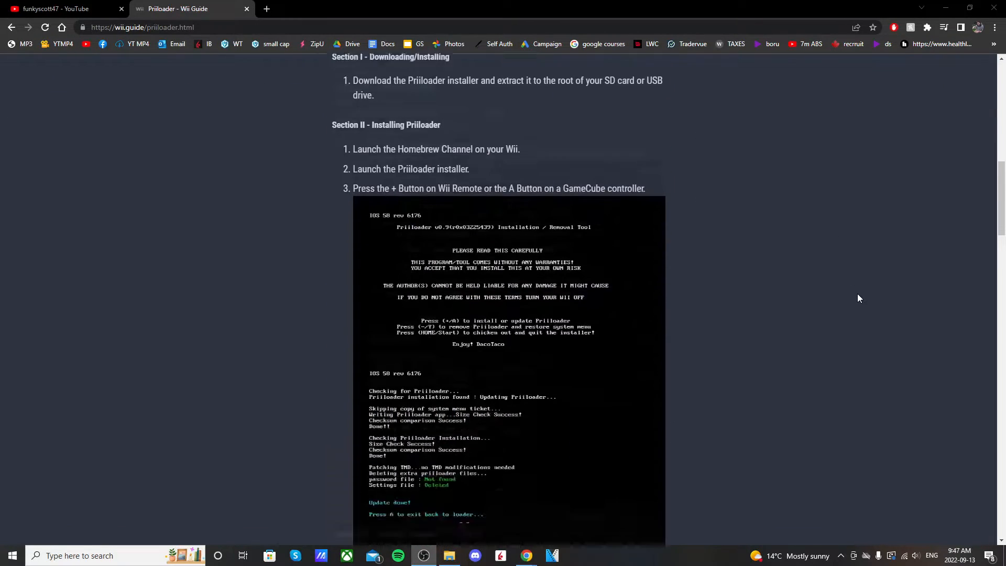
scroll(856, 294, "down", 5)
scroll(856, 289, "down", 8)
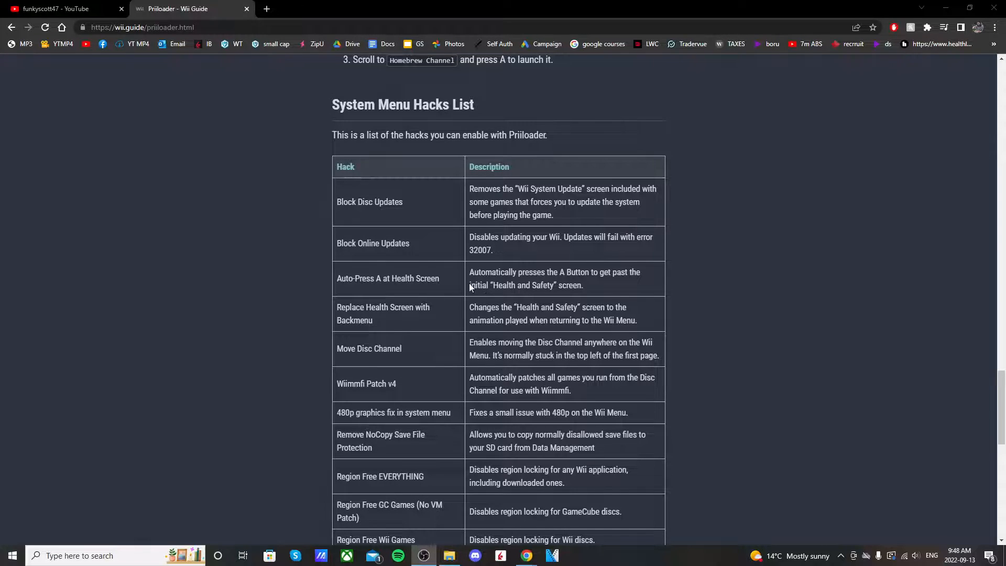
- Note the Block Disc Updates hack in the guide and download the Priiloader installer archive
left_click_drag(335, 202, 389, 211)
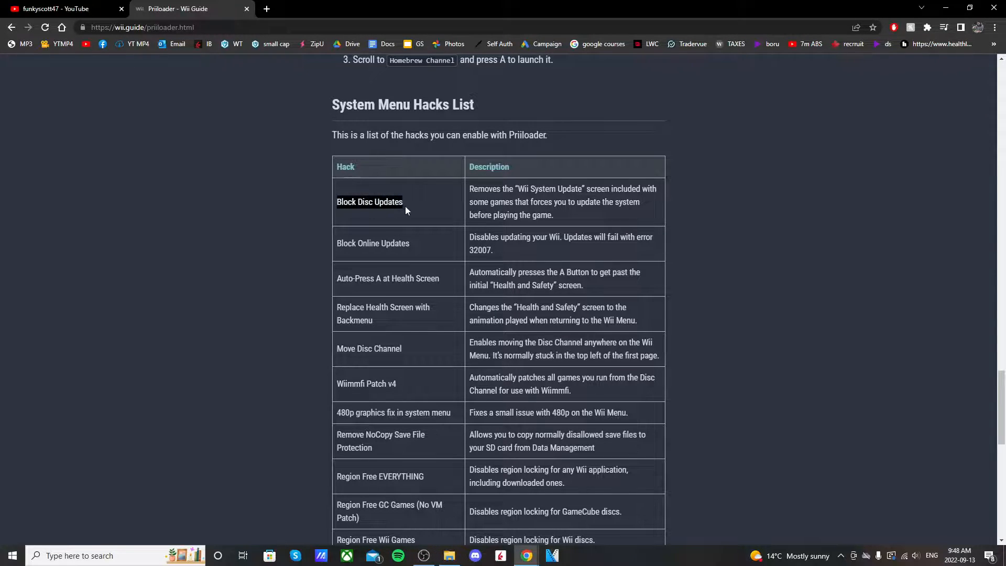
left_click(408, 204)
scroll(449, 237, "down", 4)
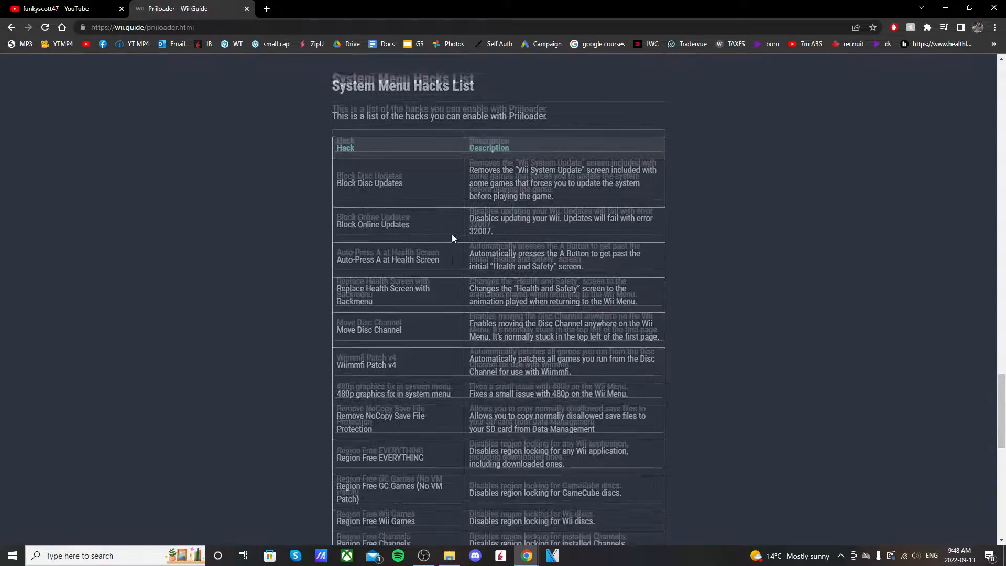
scroll(452, 232, "down", 3)
scroll(455, 229, "down", 3)
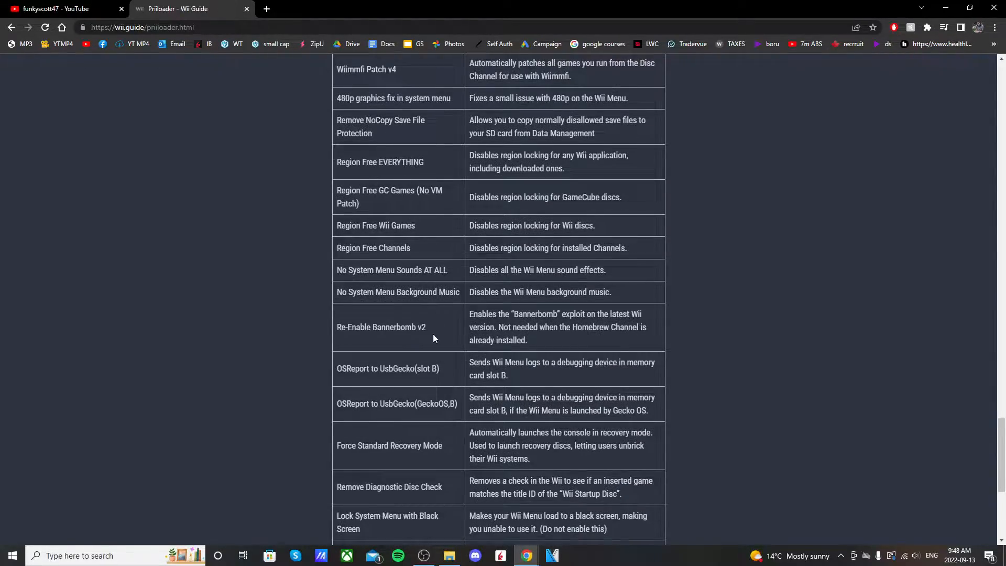
scroll(433, 334, "down", 3)
scroll(460, 316, "down", 3)
scroll(446, 370, "up", 3)
scroll(450, 370, "up", 3)
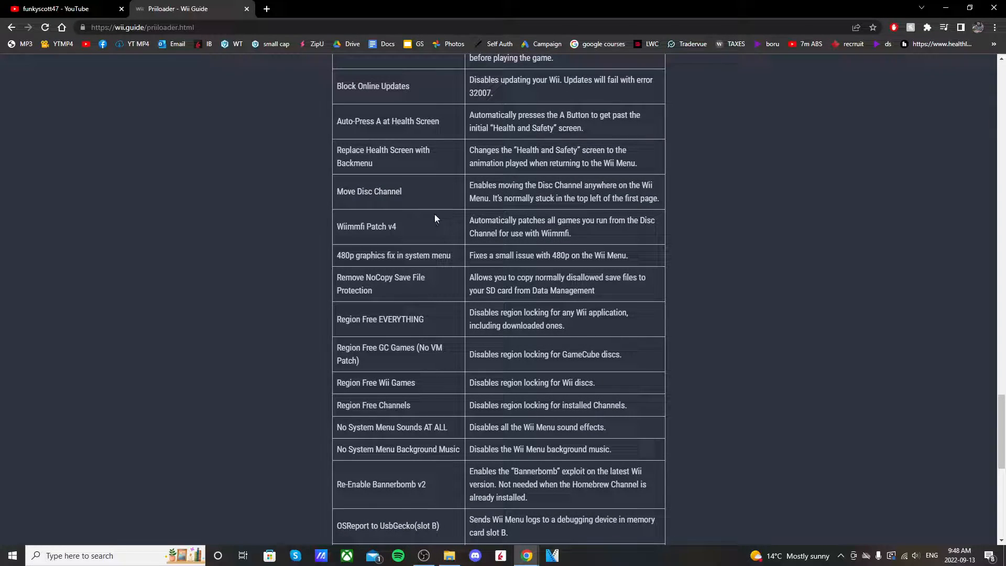
scroll(435, 213, "up", 4)
scroll(639, 367, "up", 6)
scroll(639, 366, "up", 8)
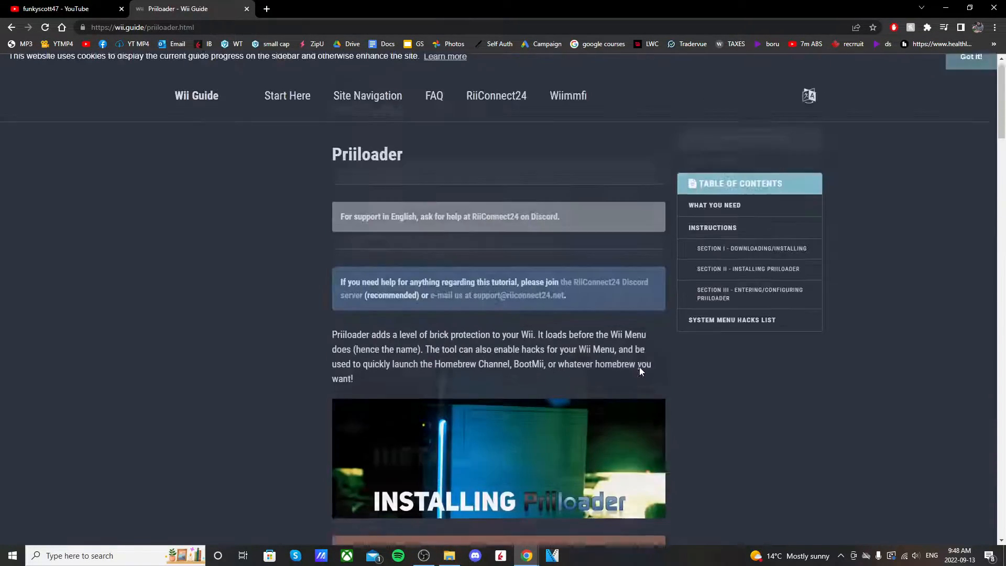
scroll(701, 294, "down", 3)
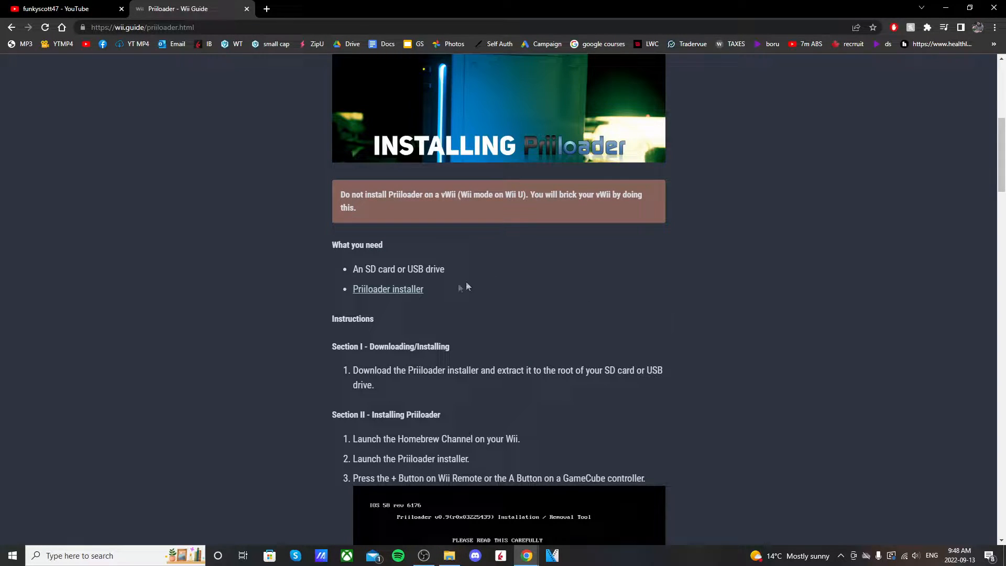
left_click(409, 289)
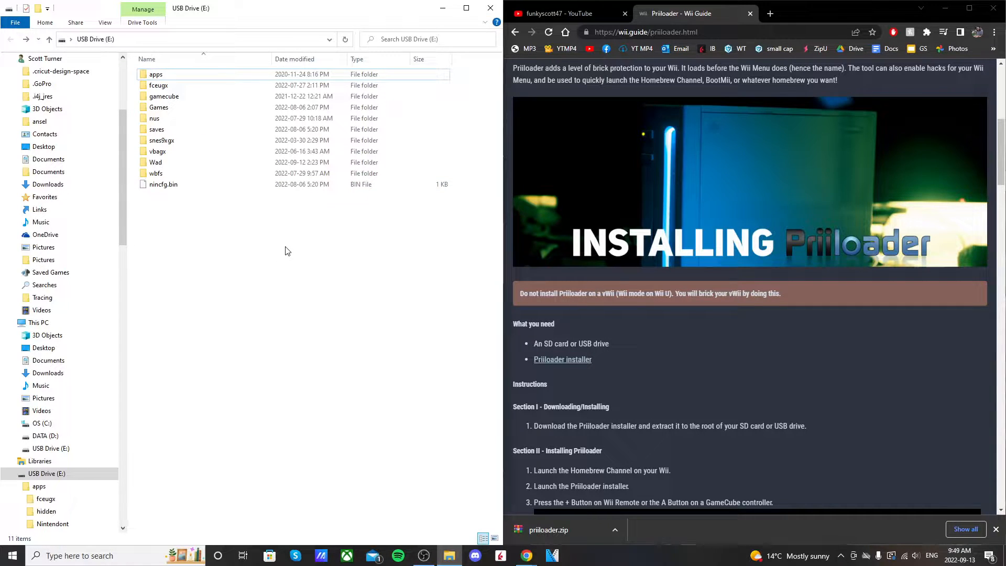
scroll(777, 387, "up", 1)
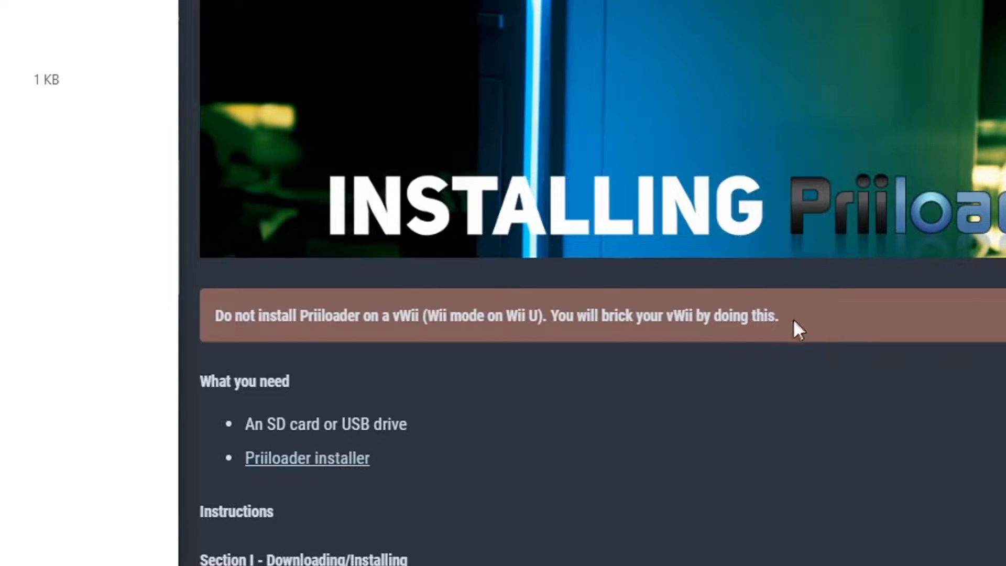
- Review the vWii warning, then open the downloaded priiloader.zip in WinRAR
left_click_drag(792, 319, 214, 315)
left_click(660, 460)
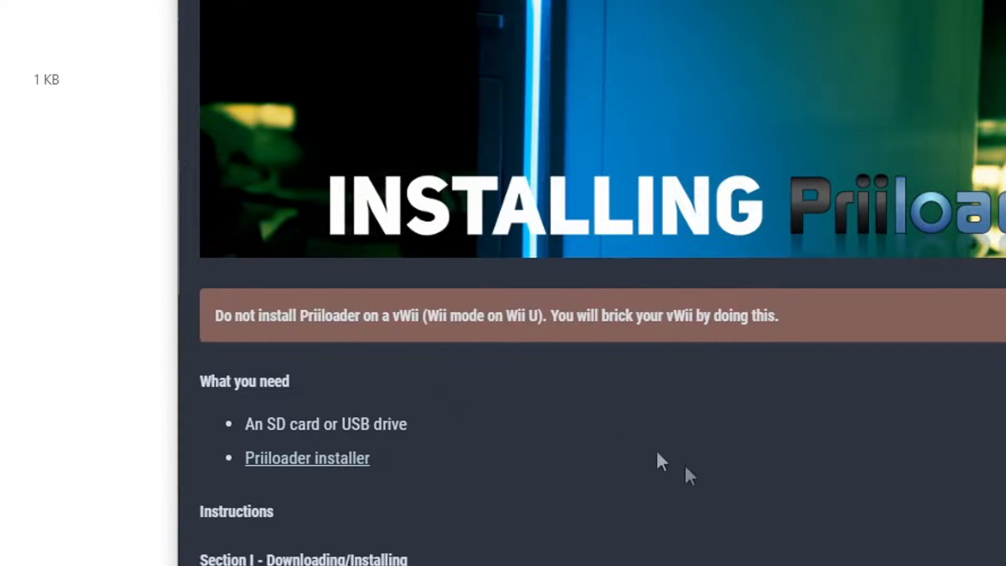
scroll(656, 450, "up", 3)
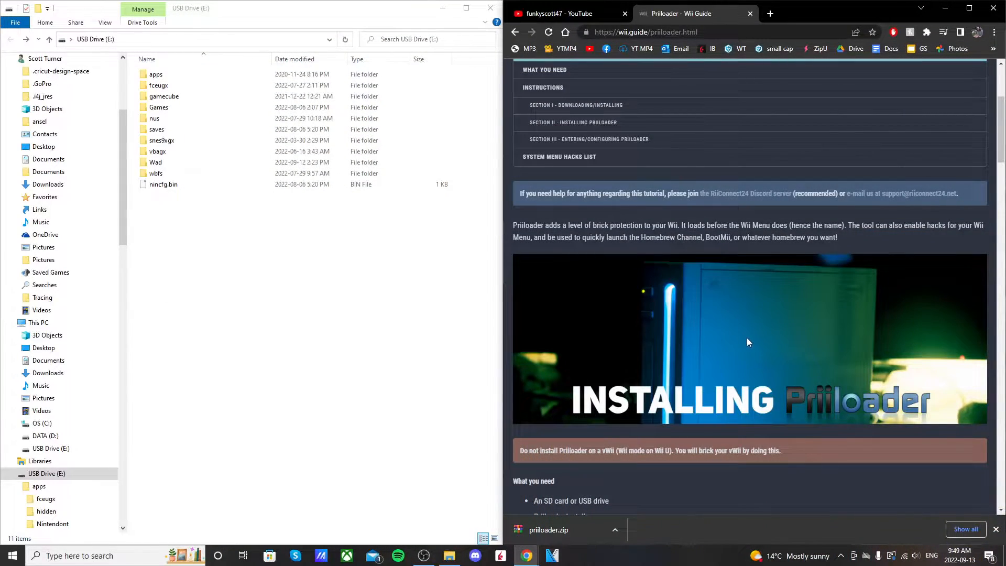
scroll(751, 338, "down", 3)
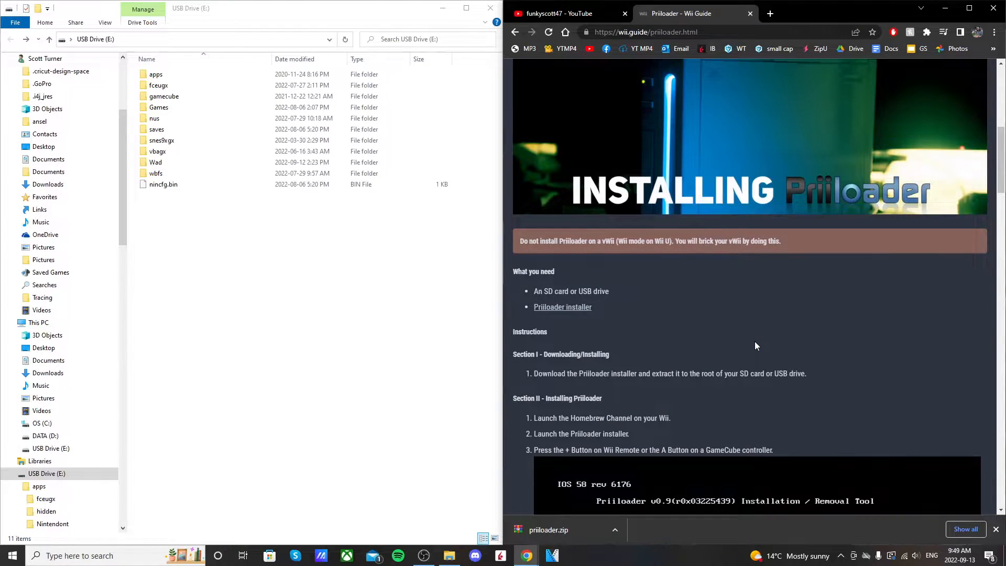
scroll(771, 331, "up", 5)
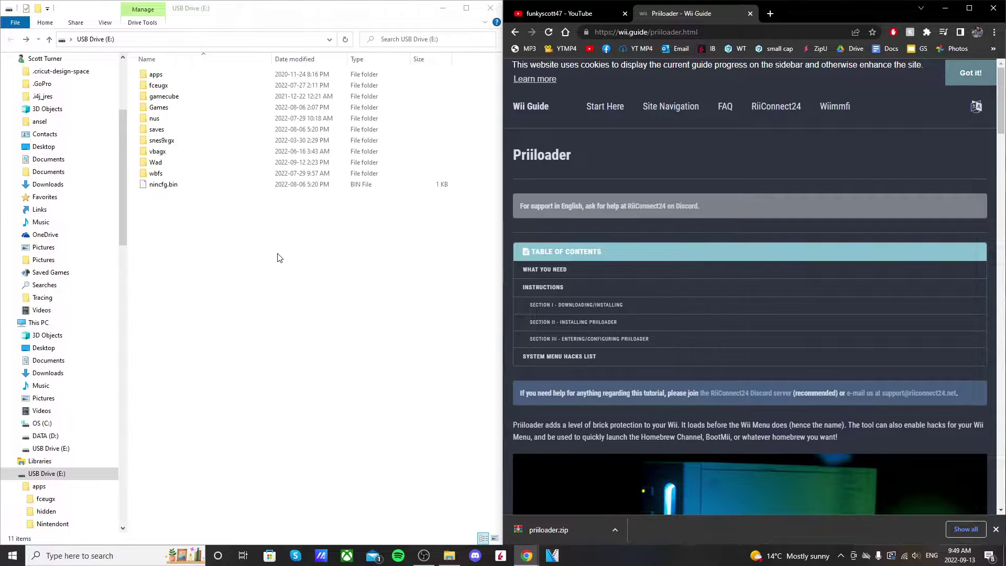
left_click(557, 529)
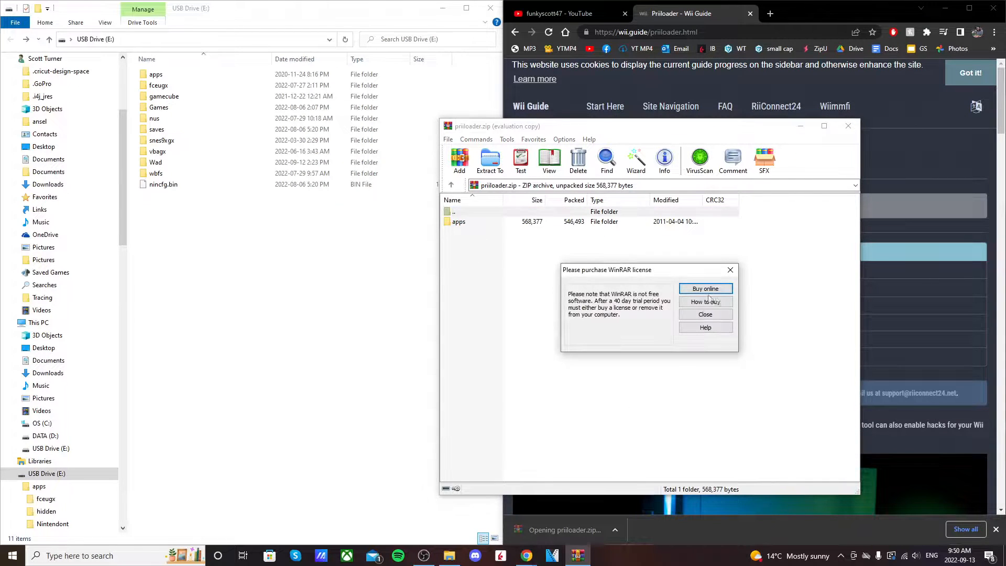
- Select the archive's apps folder and open apps/priiloader on the USB drive (E:)
left_click(707, 316)
left_click(468, 222)
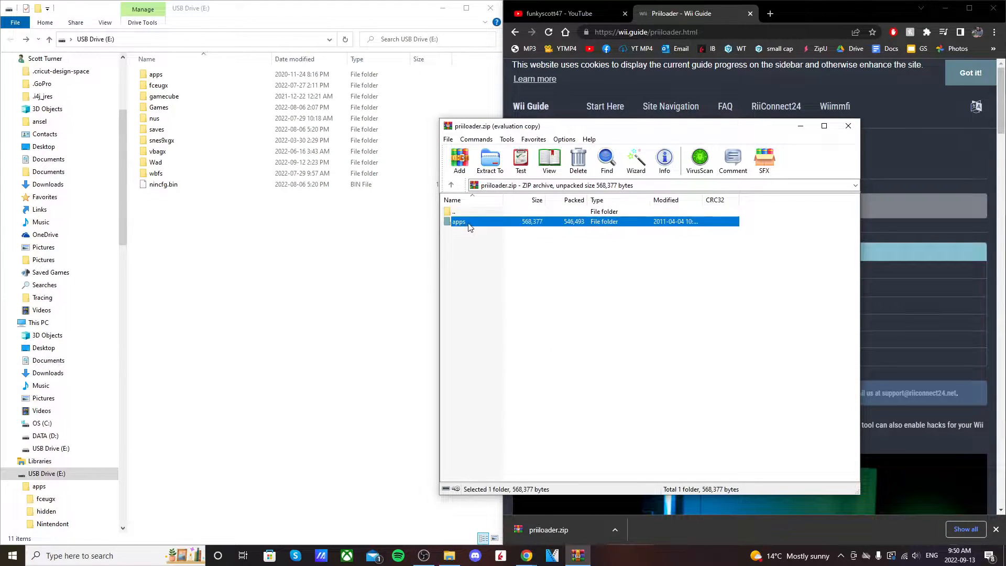
left_click(232, 239)
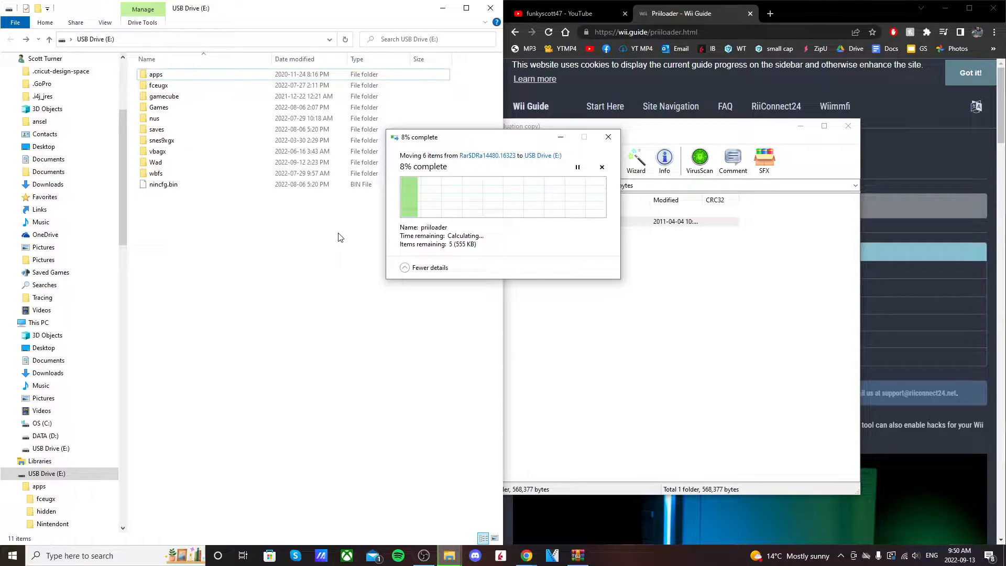
left_click(164, 77)
double_click(172, 80)
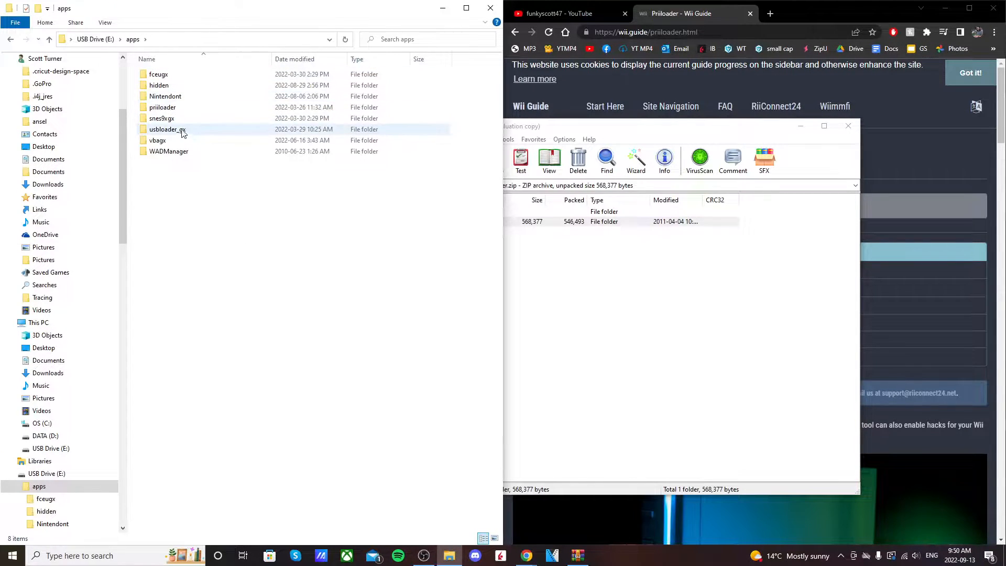
double_click(169, 107)
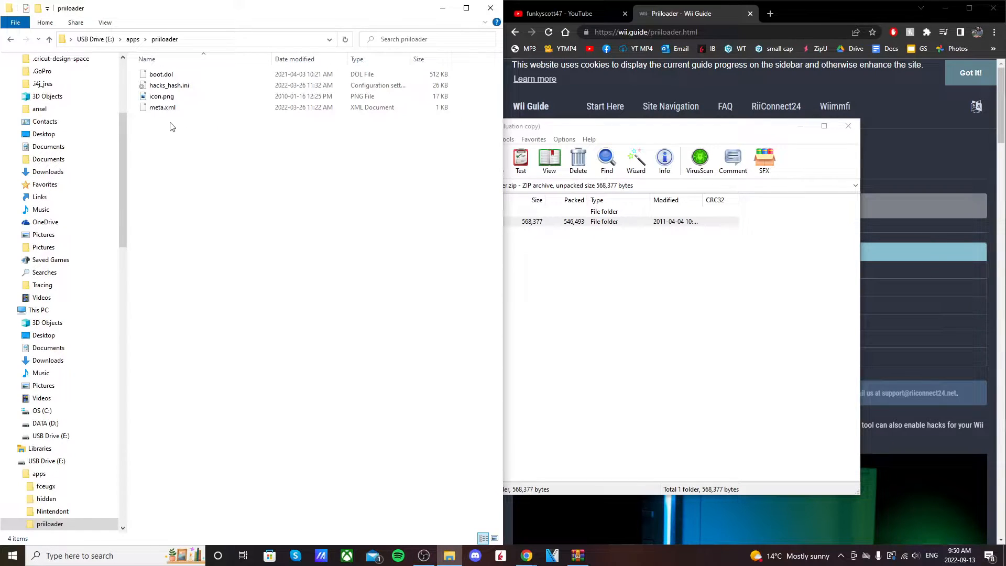
- Check the four Priiloader files on the drive, including hacks_hash.ini
left_click_drag(185, 132, 168, 71)
left_click(187, 138)
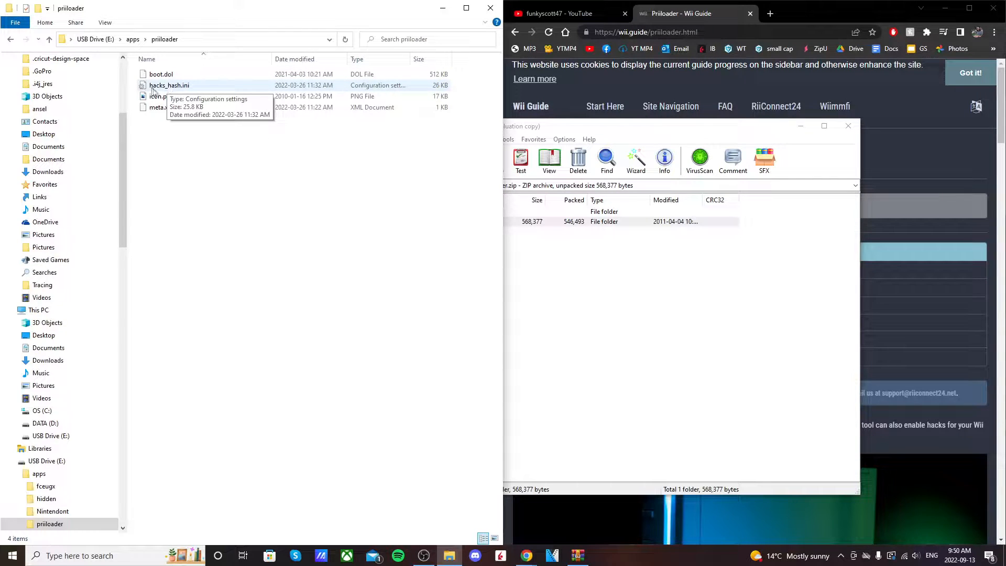
left_click(186, 89)
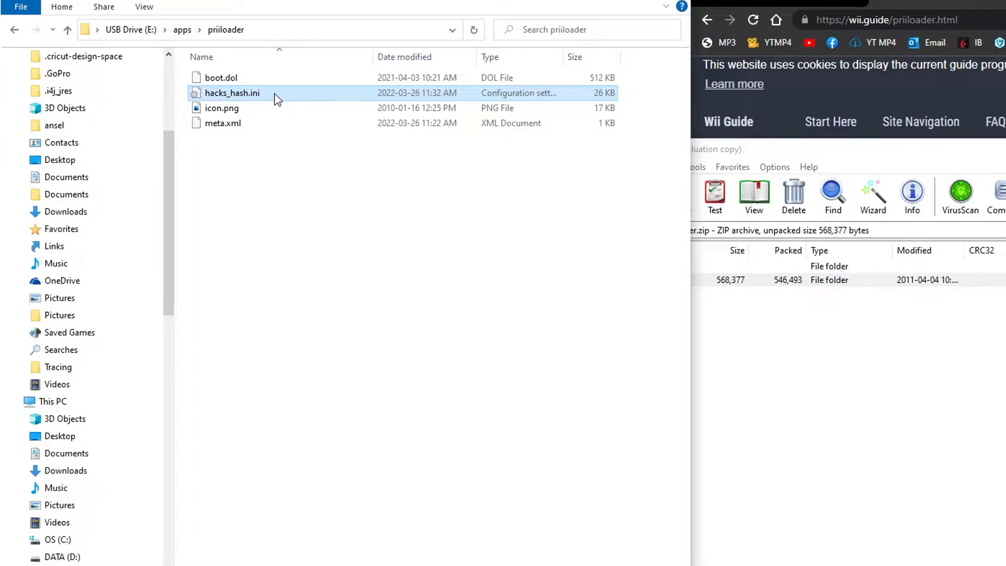
left_click(286, 189)
- Return to the apps folder and close the USB drive's Explorer window
left_click(15, 30)
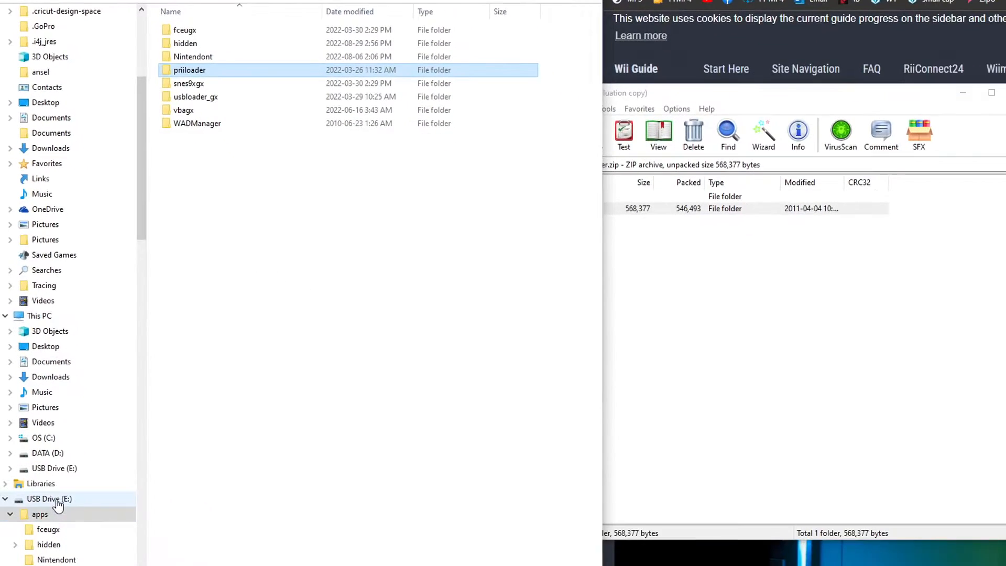
right_click(57, 509)
left_click(101, 402)
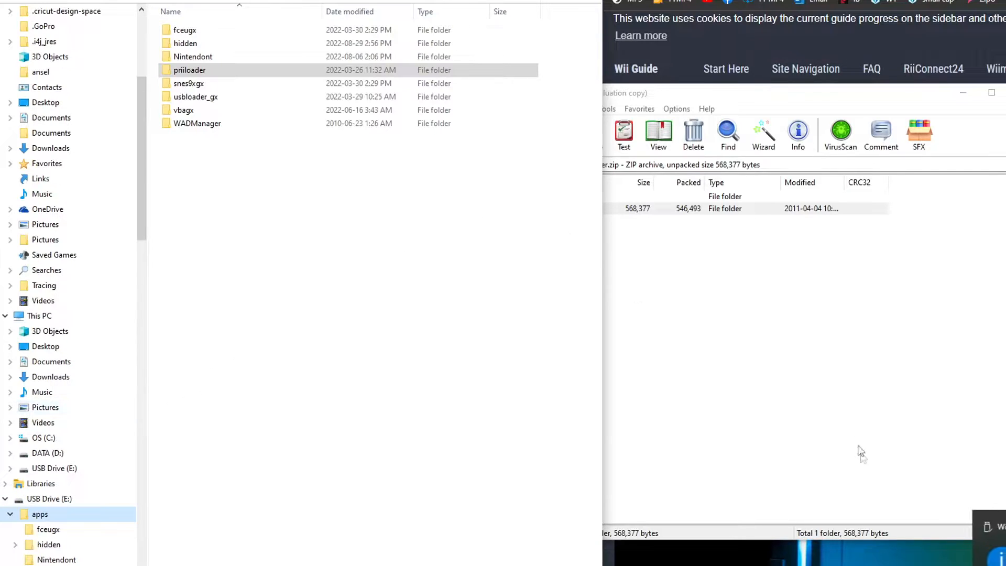
left_click(865, 392)
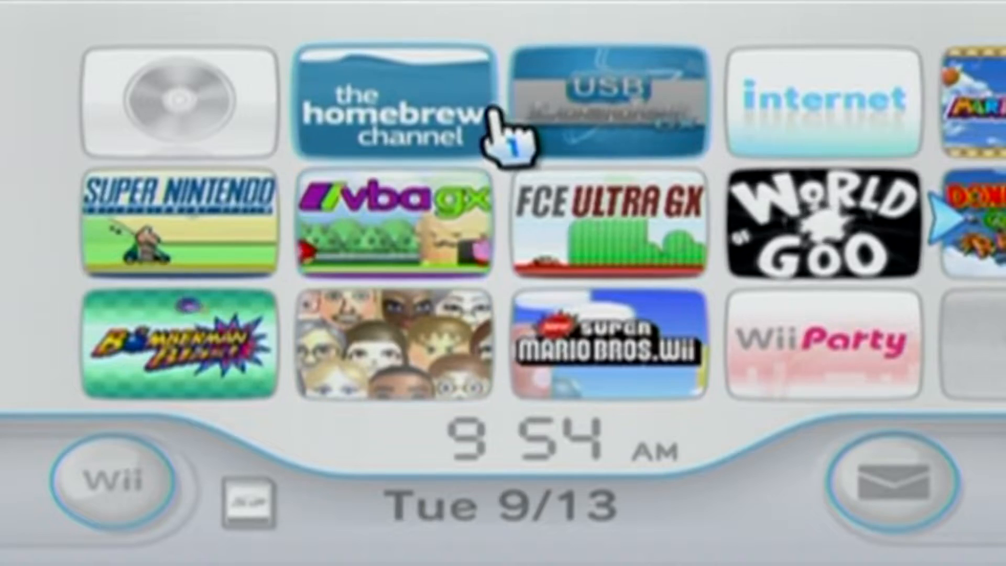
- Launch the Homebrew Channel, run the Priiloader Installer, and exit back to the loader when done
left_click(503, 134)
left_click(629, 464)
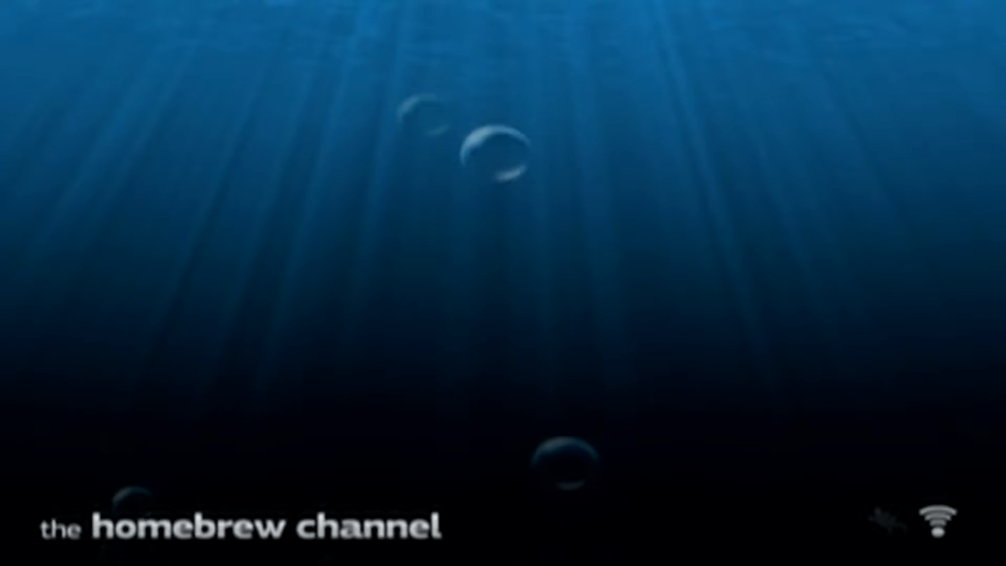
key("Down")
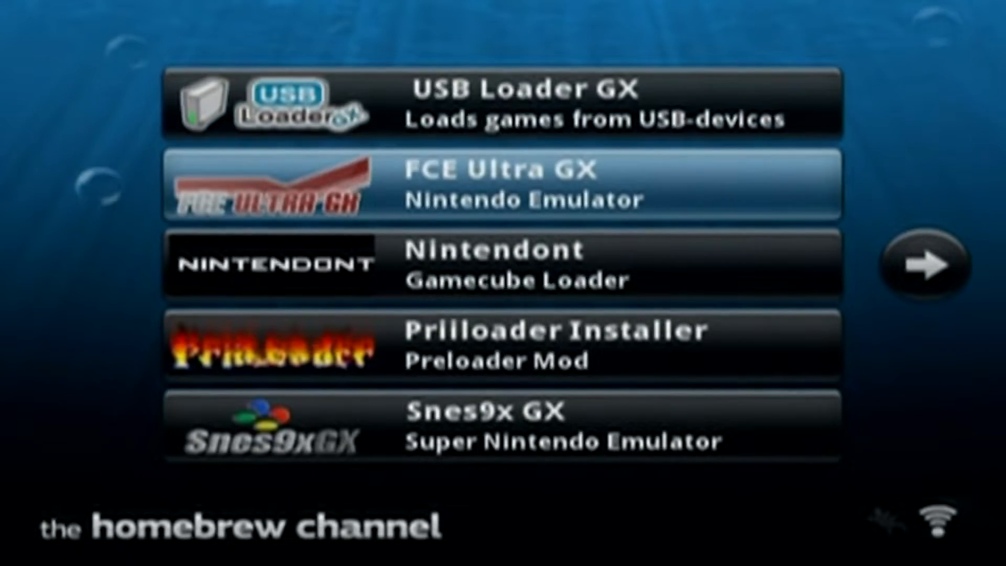
key("Down")
key("Down")
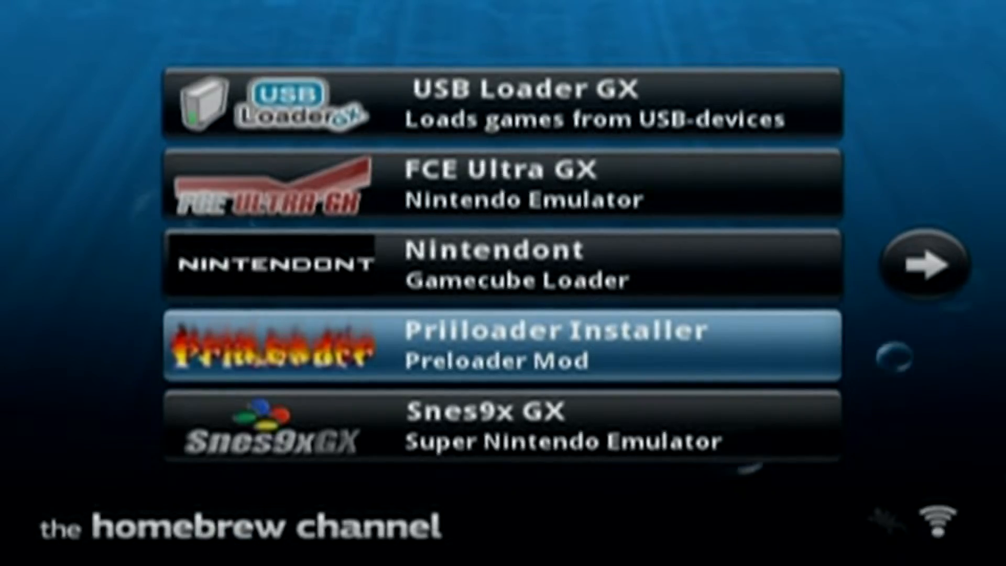
key("Return")
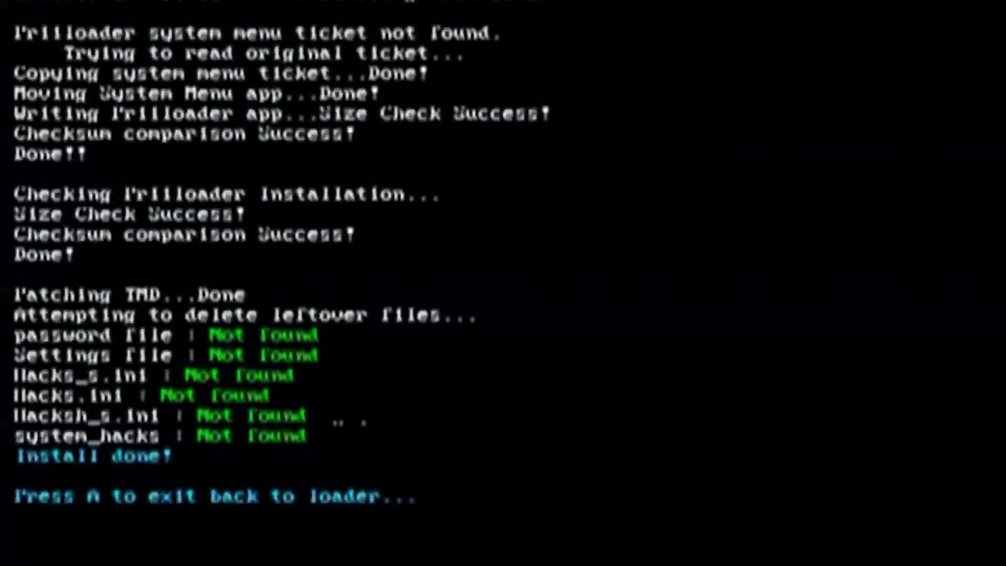
key("a")
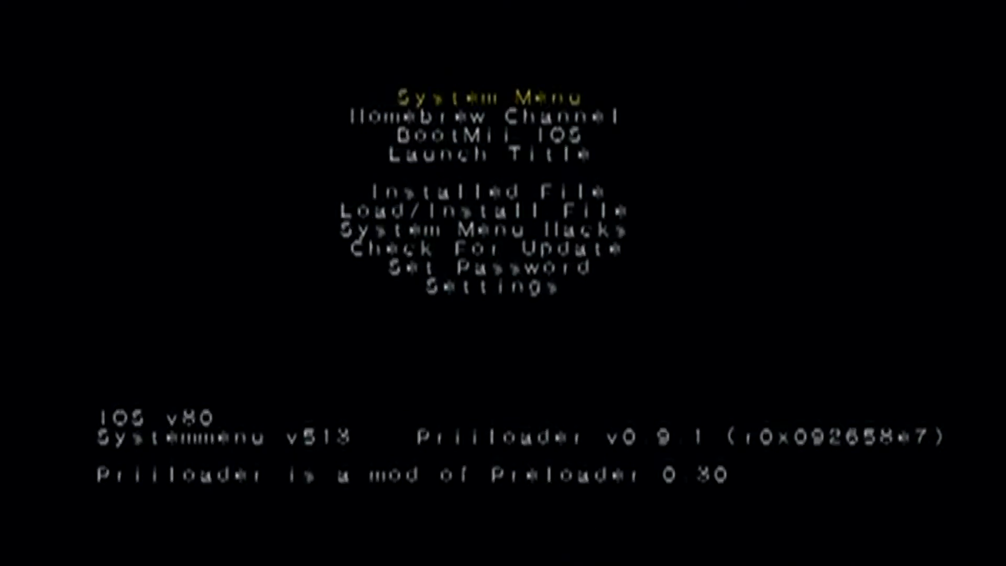
- Move down the Priiloader main menu to System Menu Hacks and open the hacks list
key("Down")
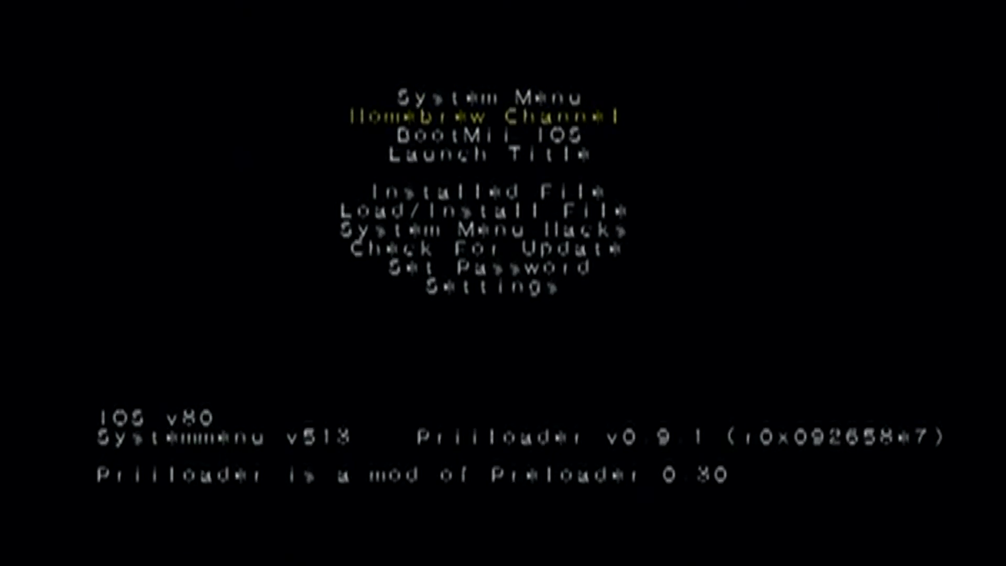
key("Down")
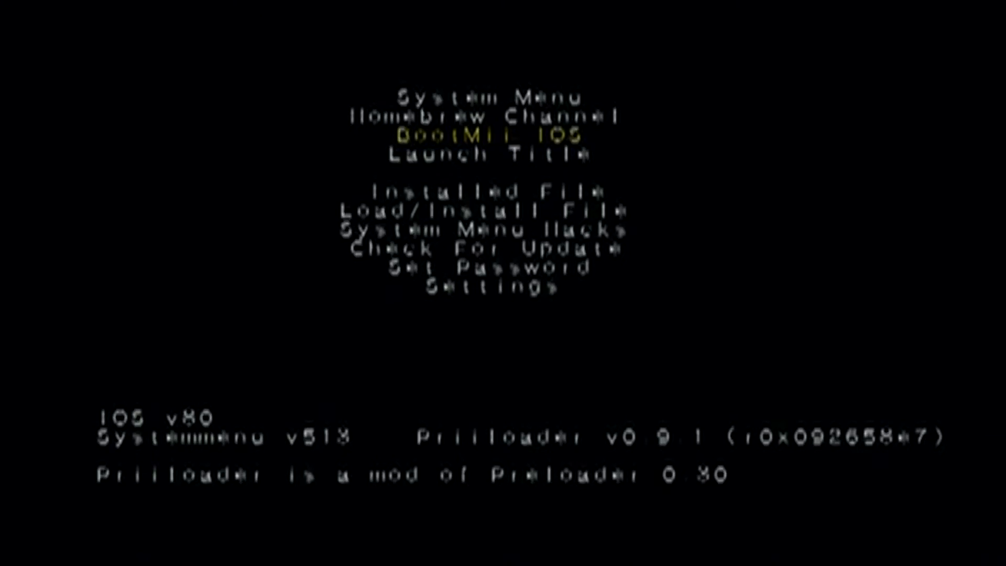
key("Down")
key("Down")
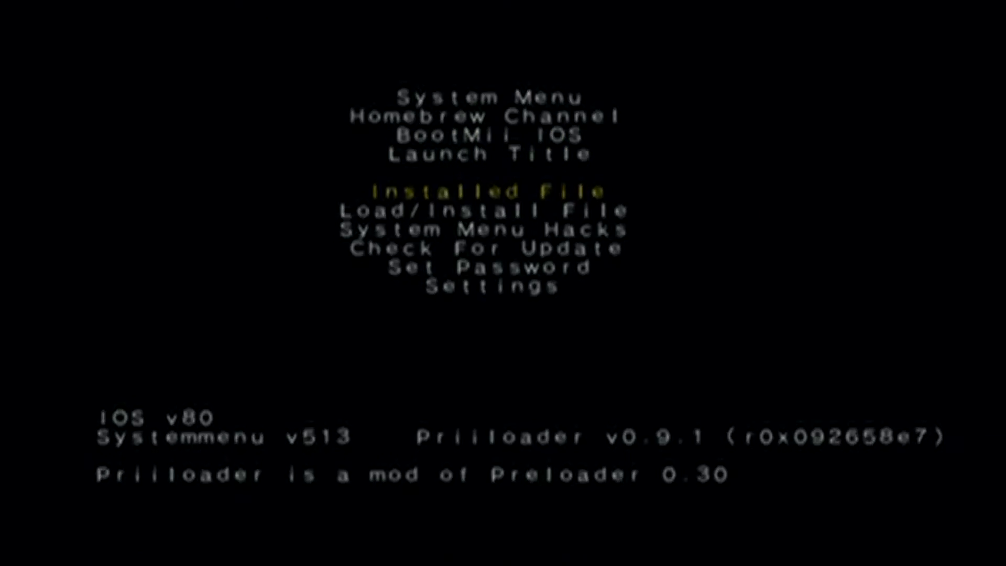
key("Down")
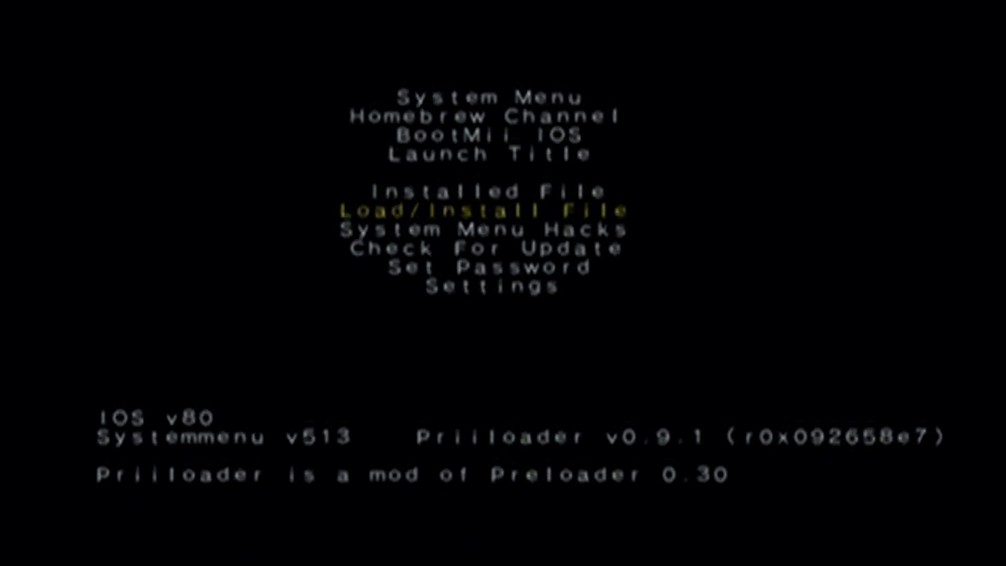
key("Down")
key("Return")
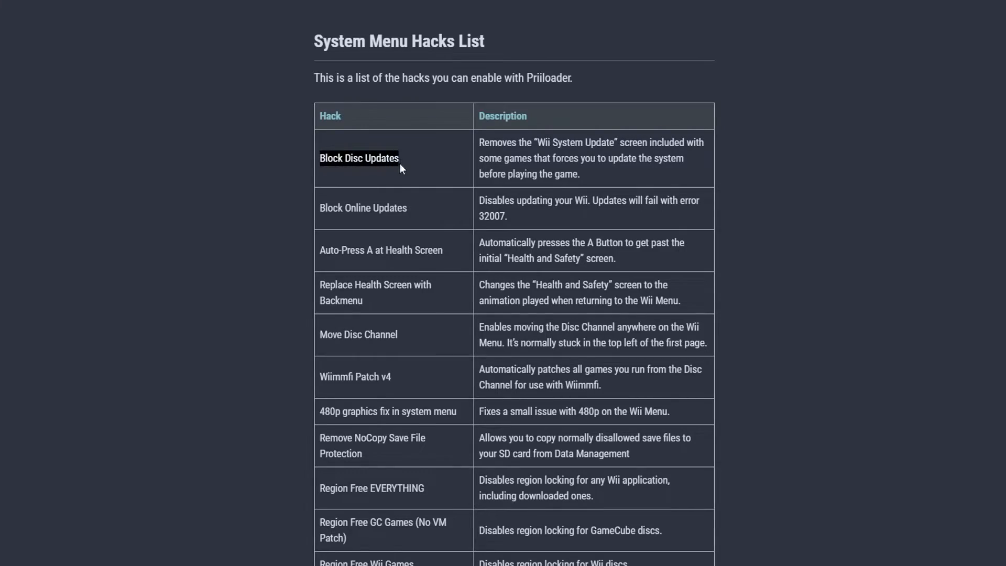
left_click(405, 162)
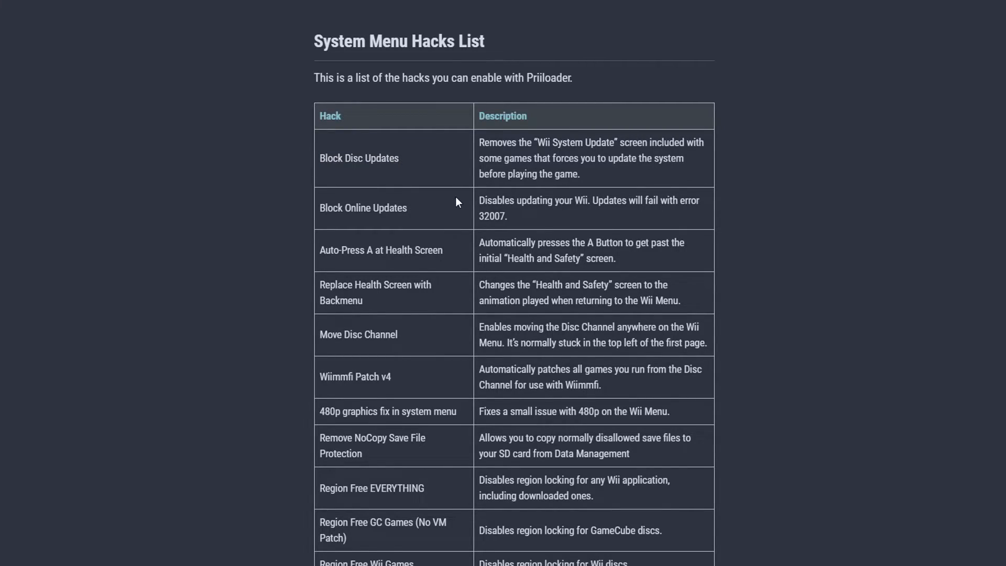
scroll(455, 197, "down", 3)
scroll(460, 192, "down", 3)
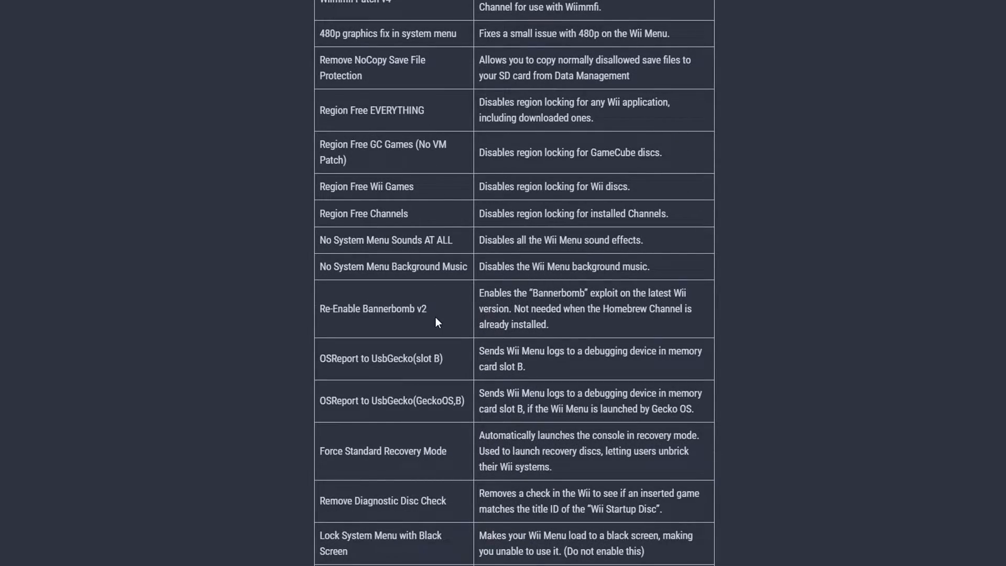
scroll(436, 317, "down", 3)
scroll(433, 328, "down", 3)
scroll(464, 358, "down", 3)
scroll(453, 356, "up", 3)
scroll(454, 342, "up", 1)
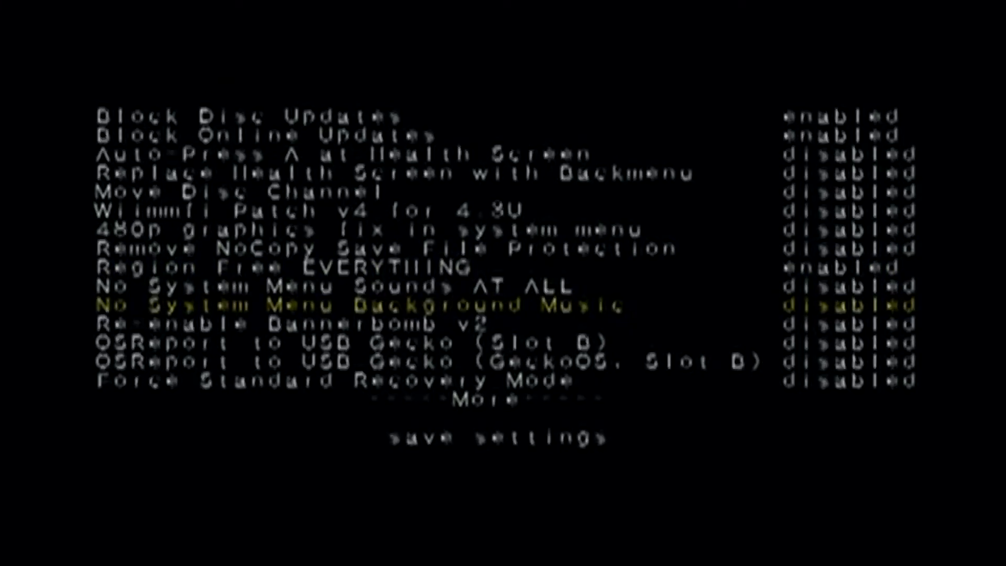
- Move to save settings, save the enabled hacks, and return to the main menu with B
key("Down")
key("Down")
key("Down")
key("Down")
key("Down")
key("Down")
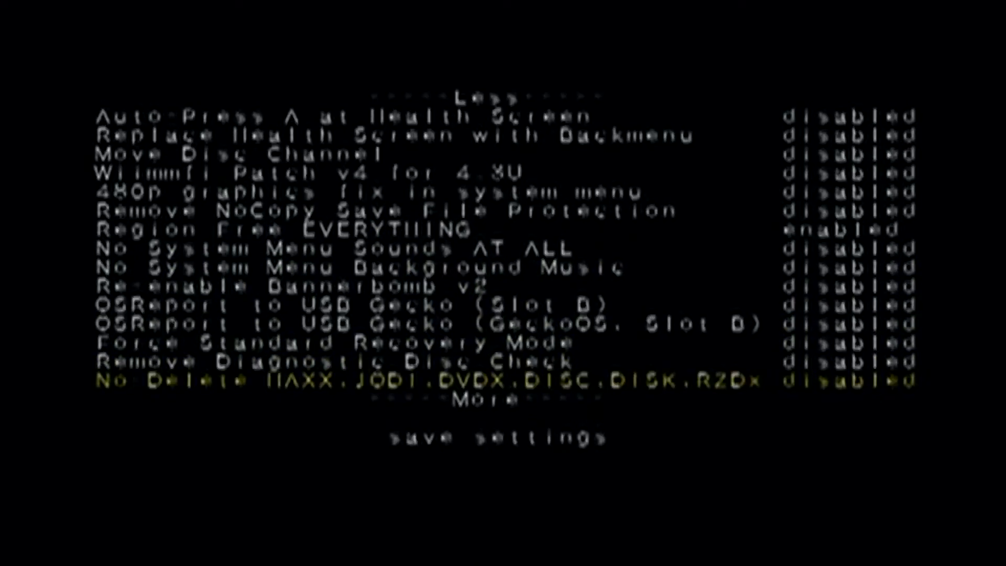
key("Down")
key("Down")
key("Down")
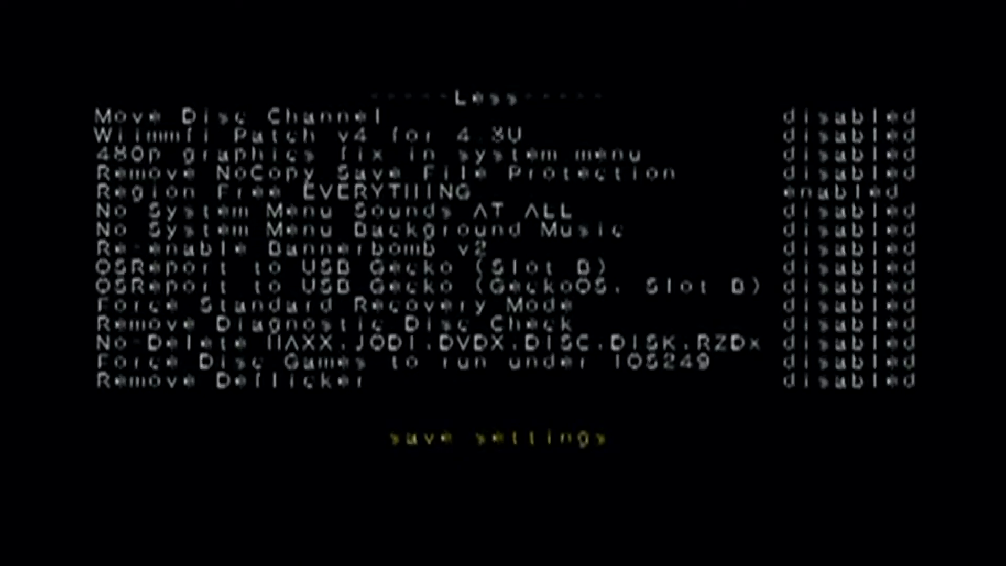
key("Return")
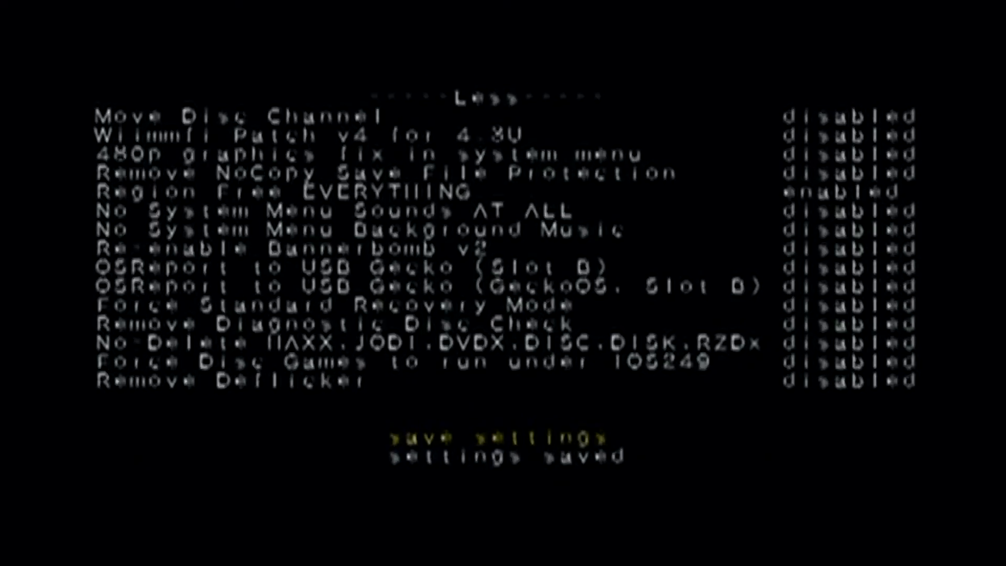
key("Escape")
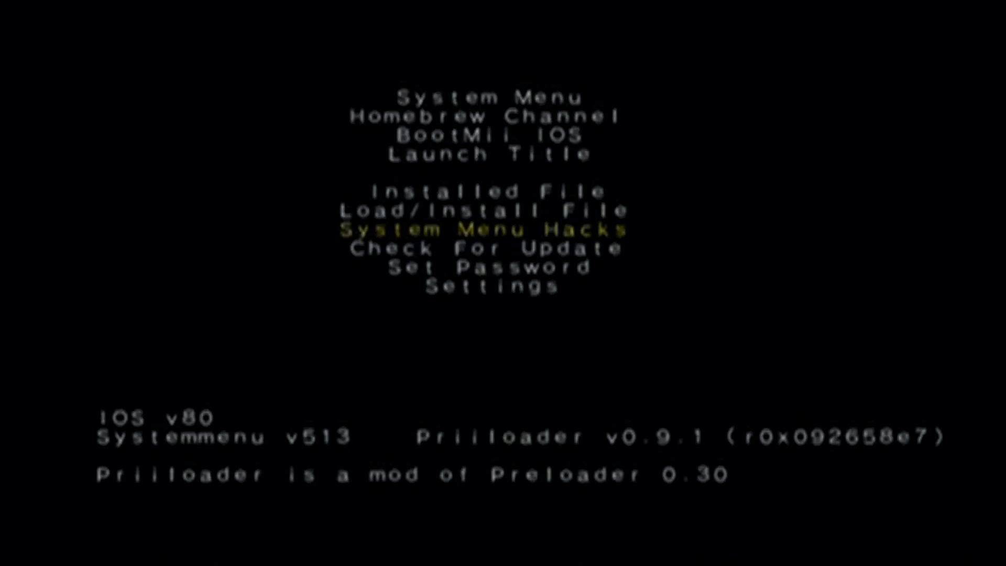